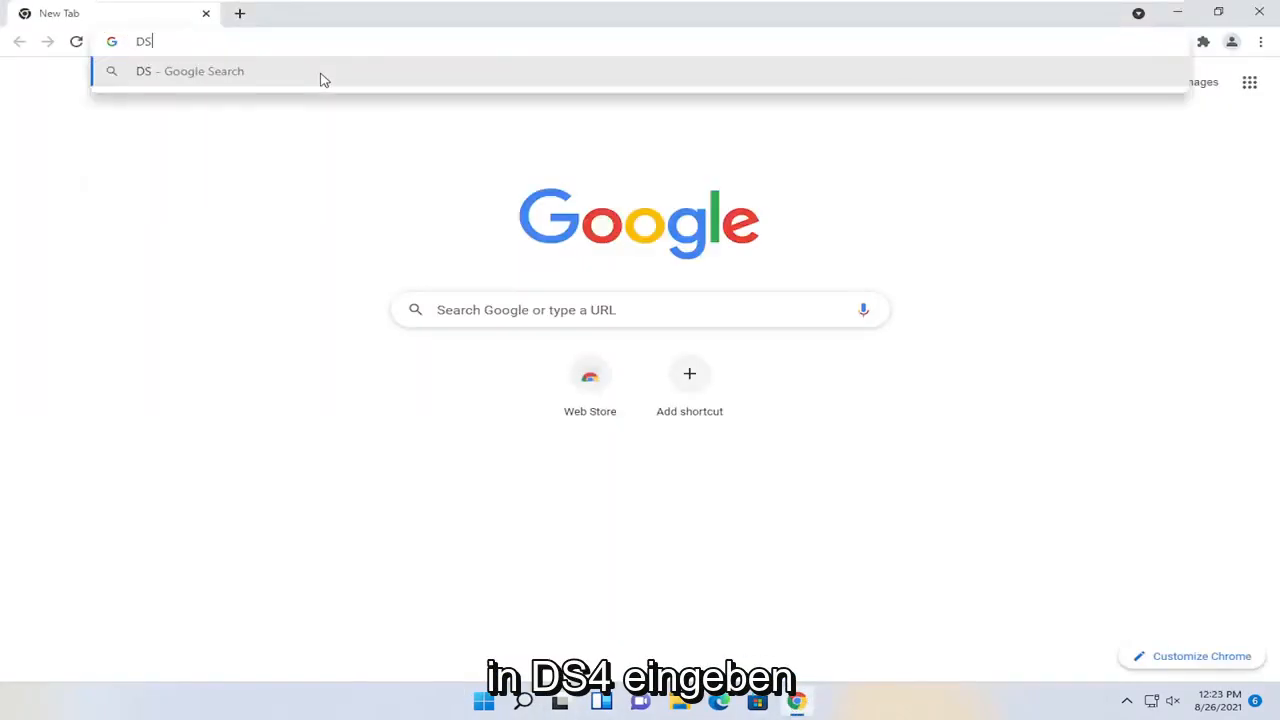
type("4")
- Find the DS4Windows site and download DS4Windows.zip from its GitHub releases
key("Return")
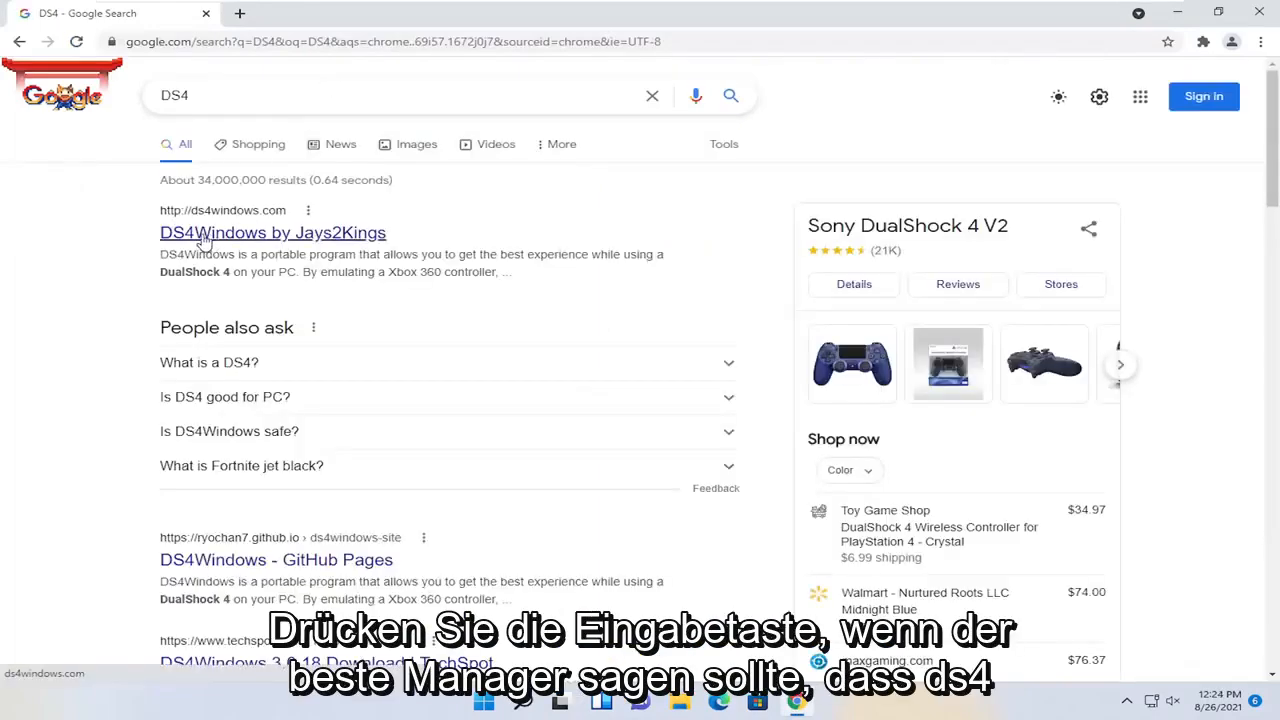
left_click(320, 240)
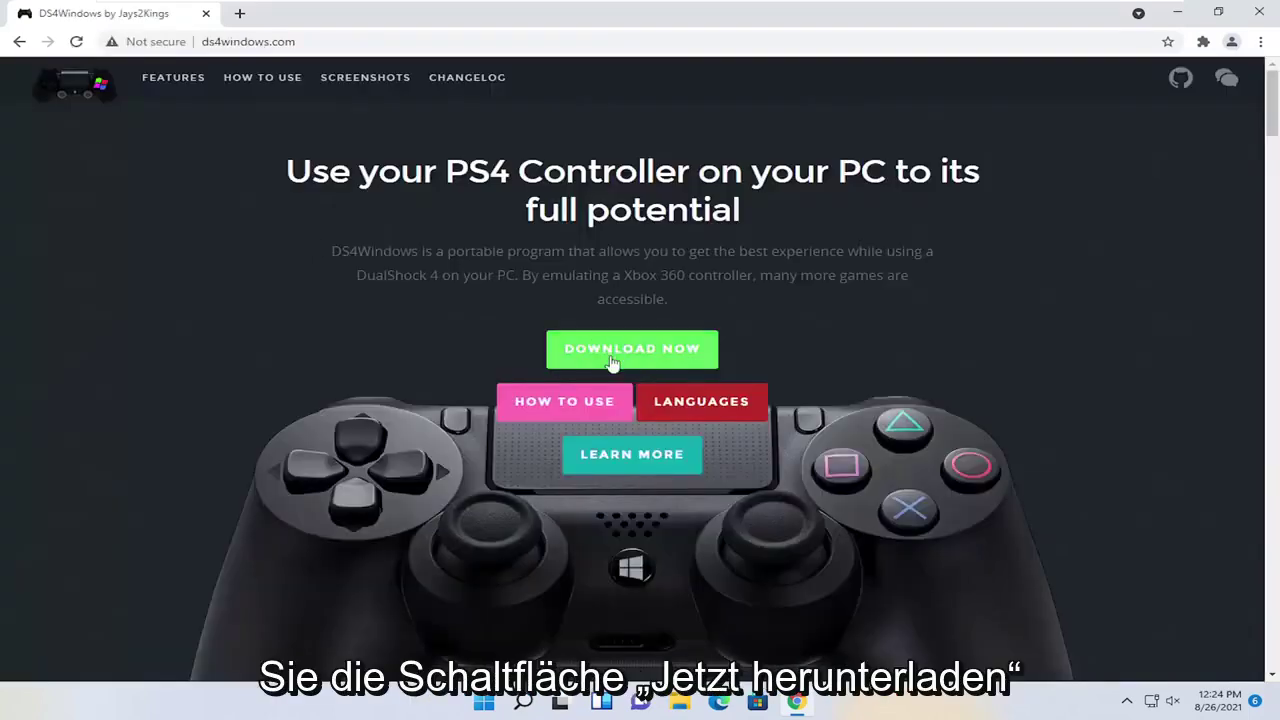
left_click(612, 358)
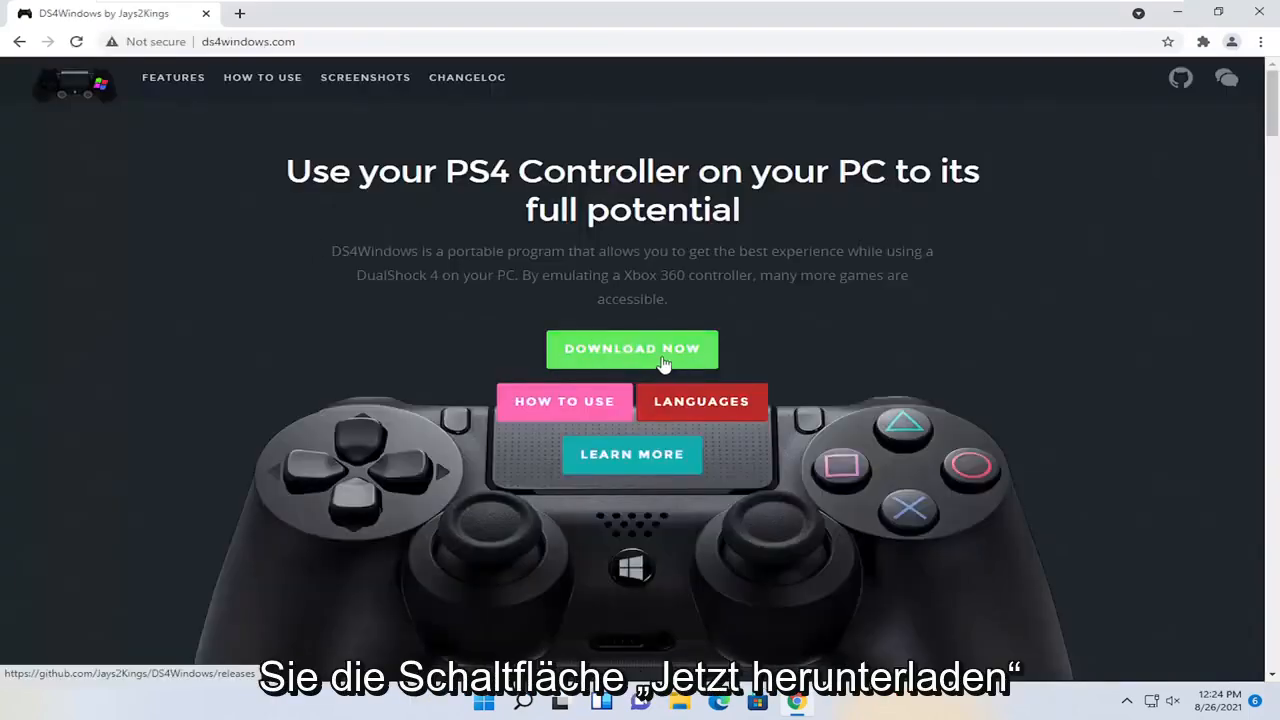
scroll(503, 414, "down", 1)
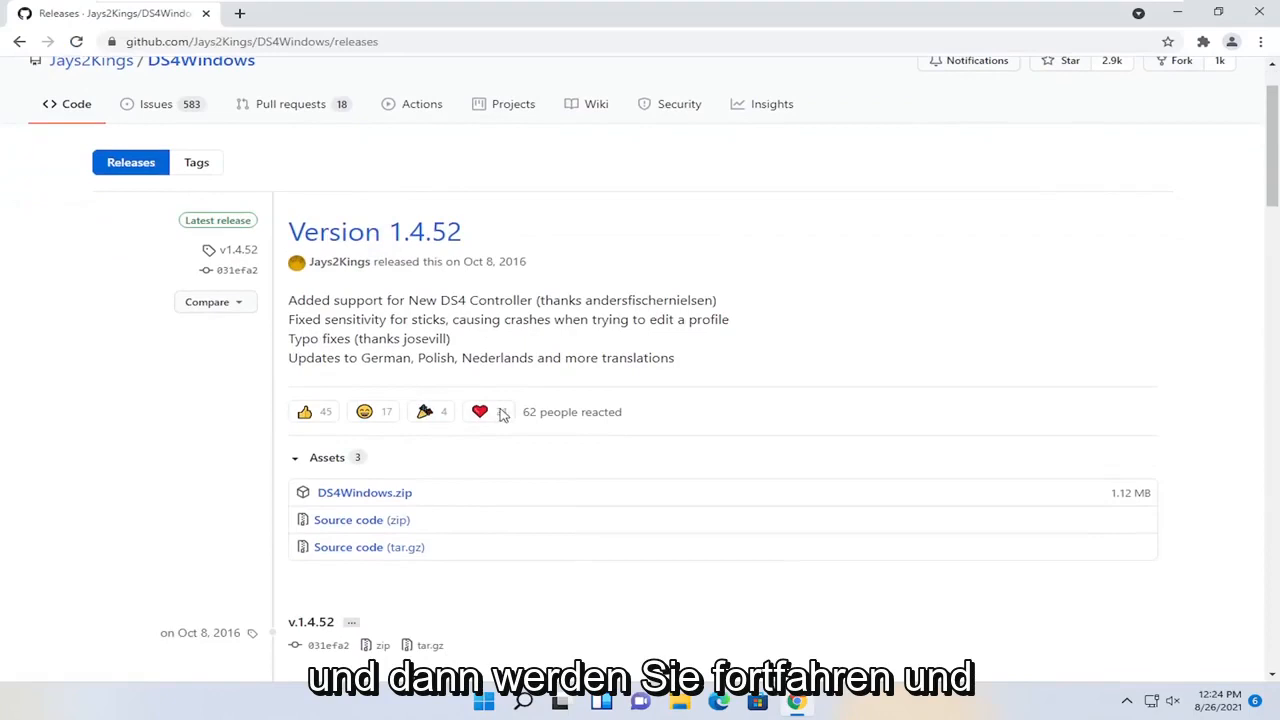
left_click(360, 492)
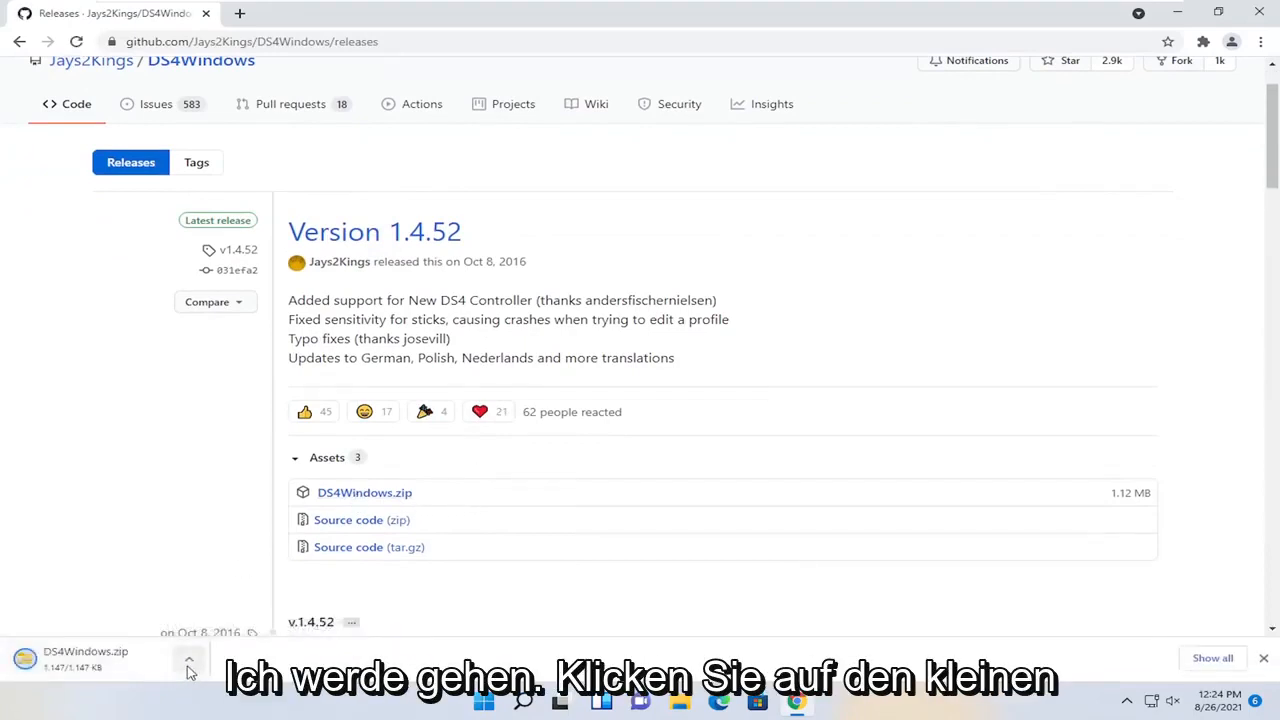
- Locate the downloaded DS4Windows.zip in Downloads and move it onto the desktop
left_click(188, 659)
left_click(240, 605)
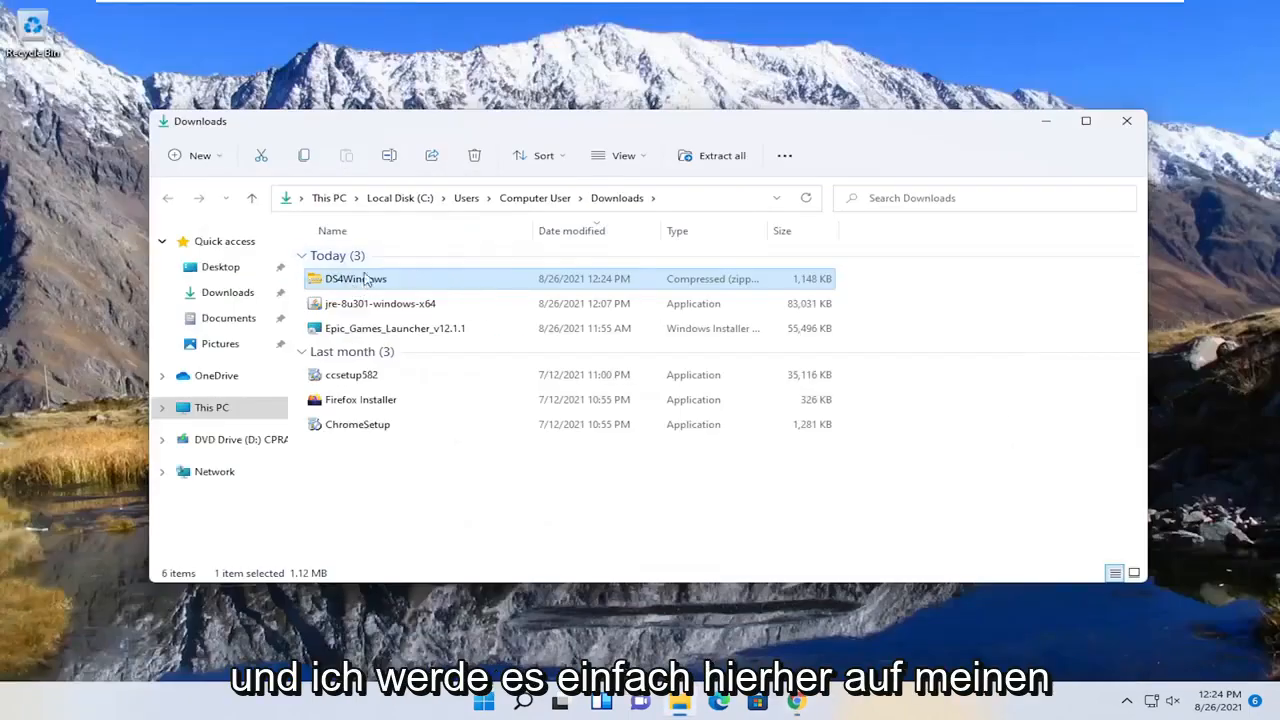
left_click_drag(356, 278, 100, 245)
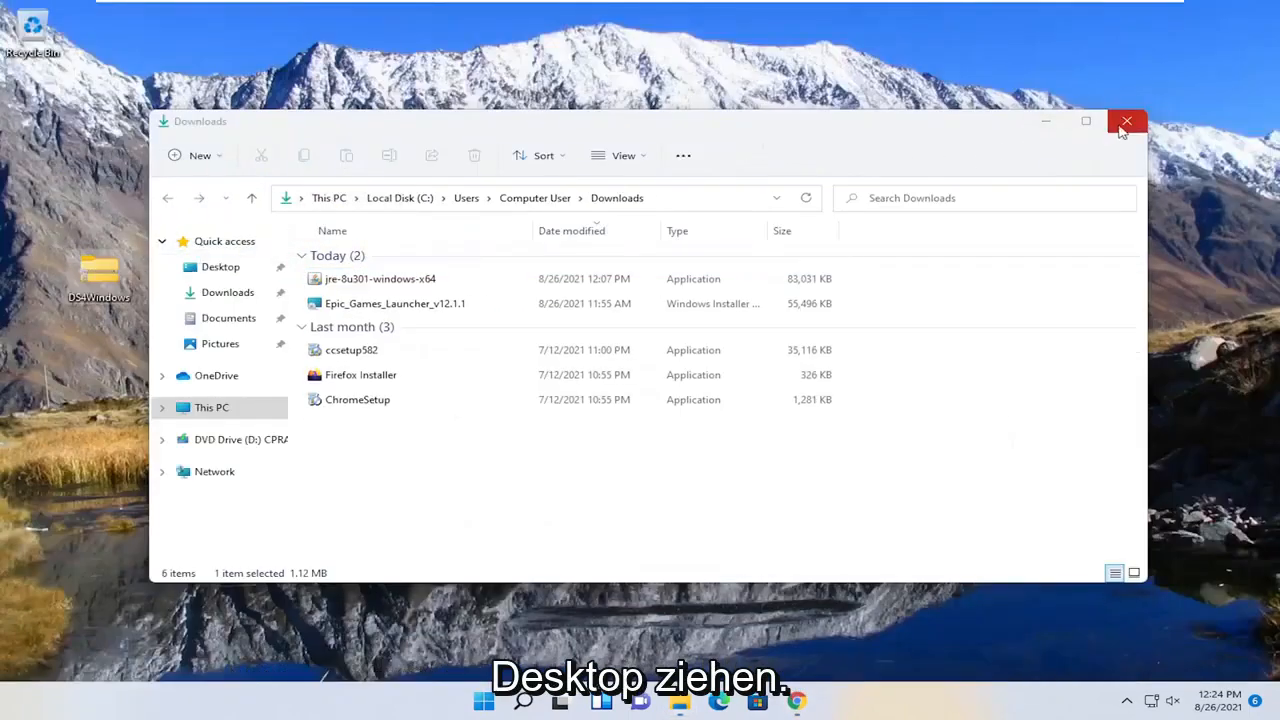
left_click(1127, 121)
- Launch DS4Windows.exe from inside the zip without extracting, storing settings in the Program Folder, with admin permission
double_click(85, 280)
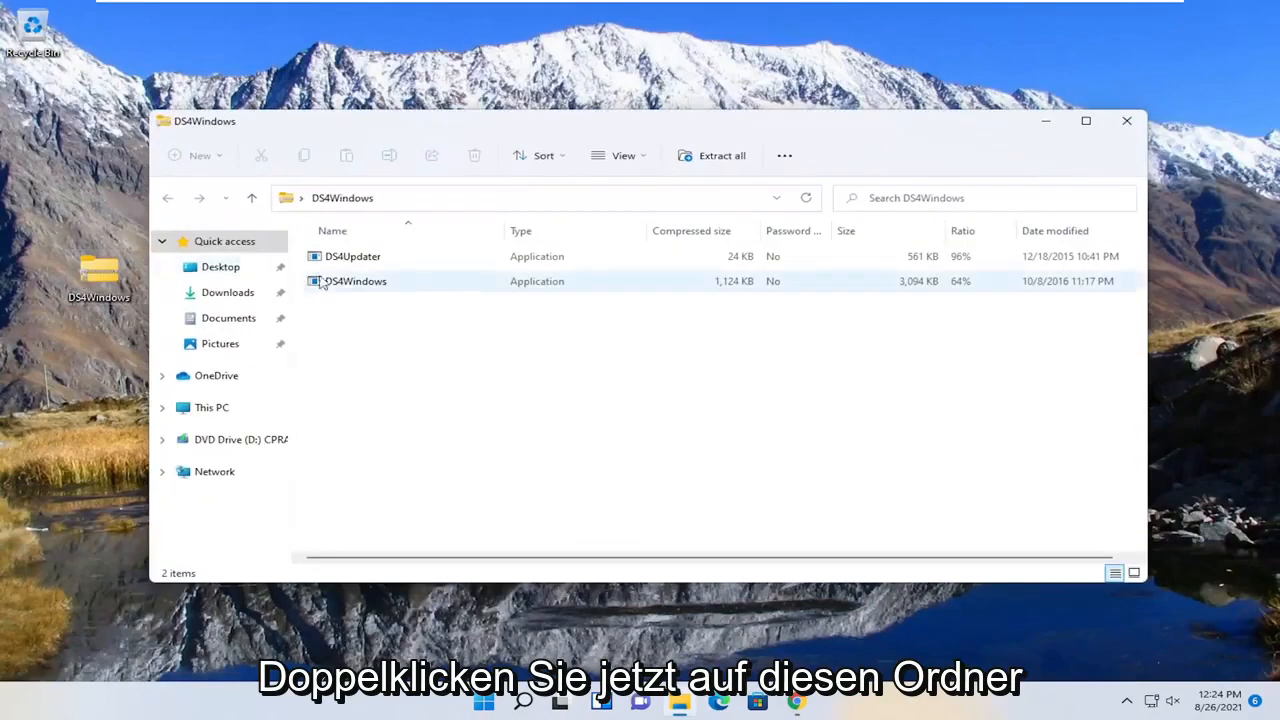
left_click(360, 284)
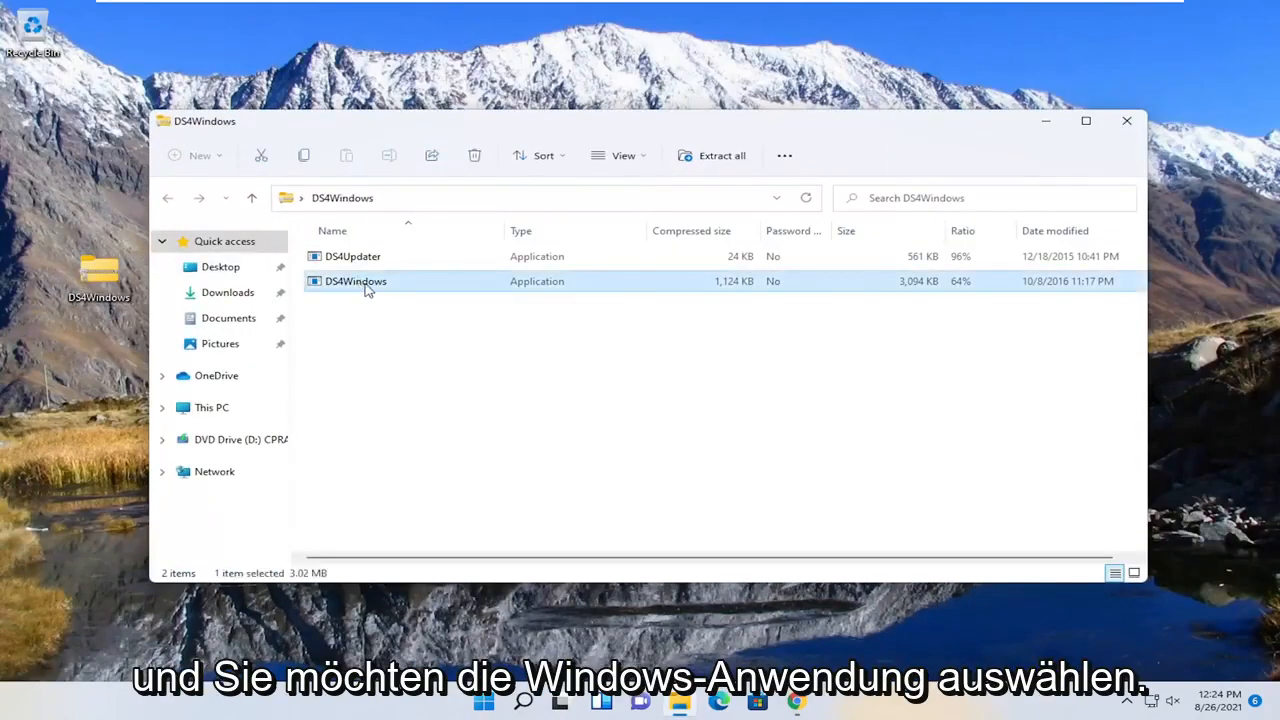
double_click(360, 288)
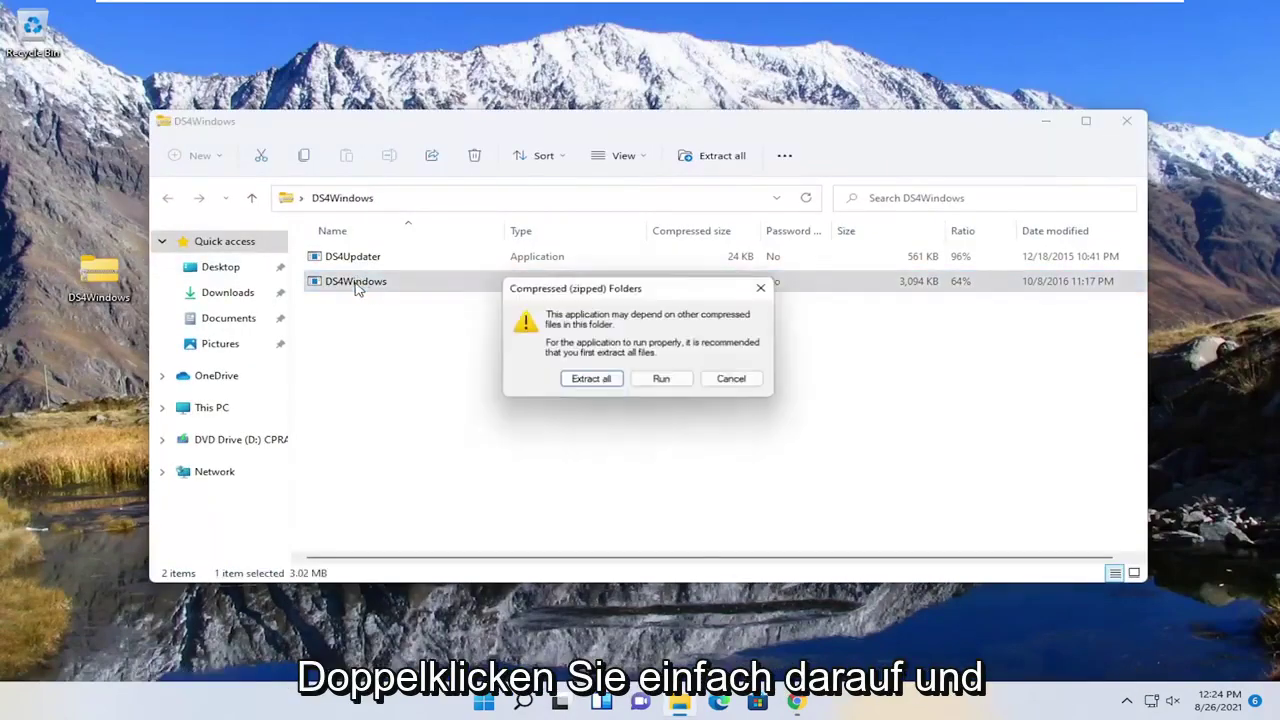
left_click(663, 380)
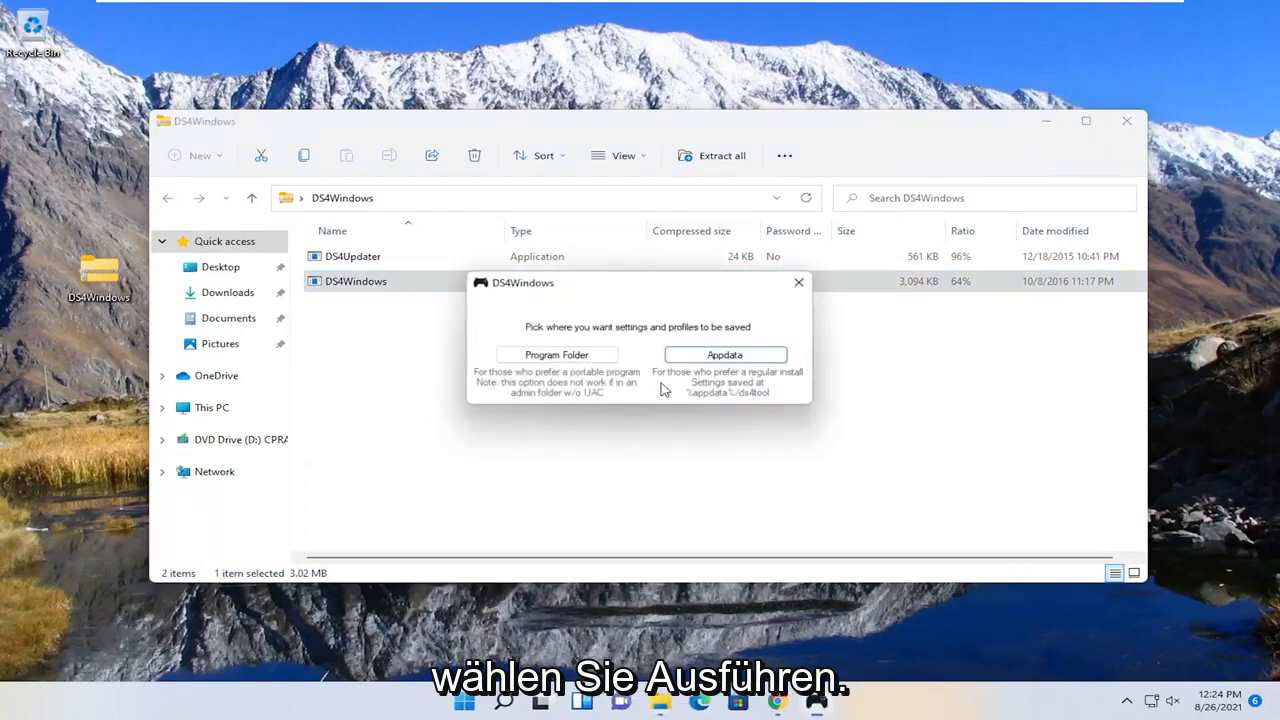
left_click(557, 355)
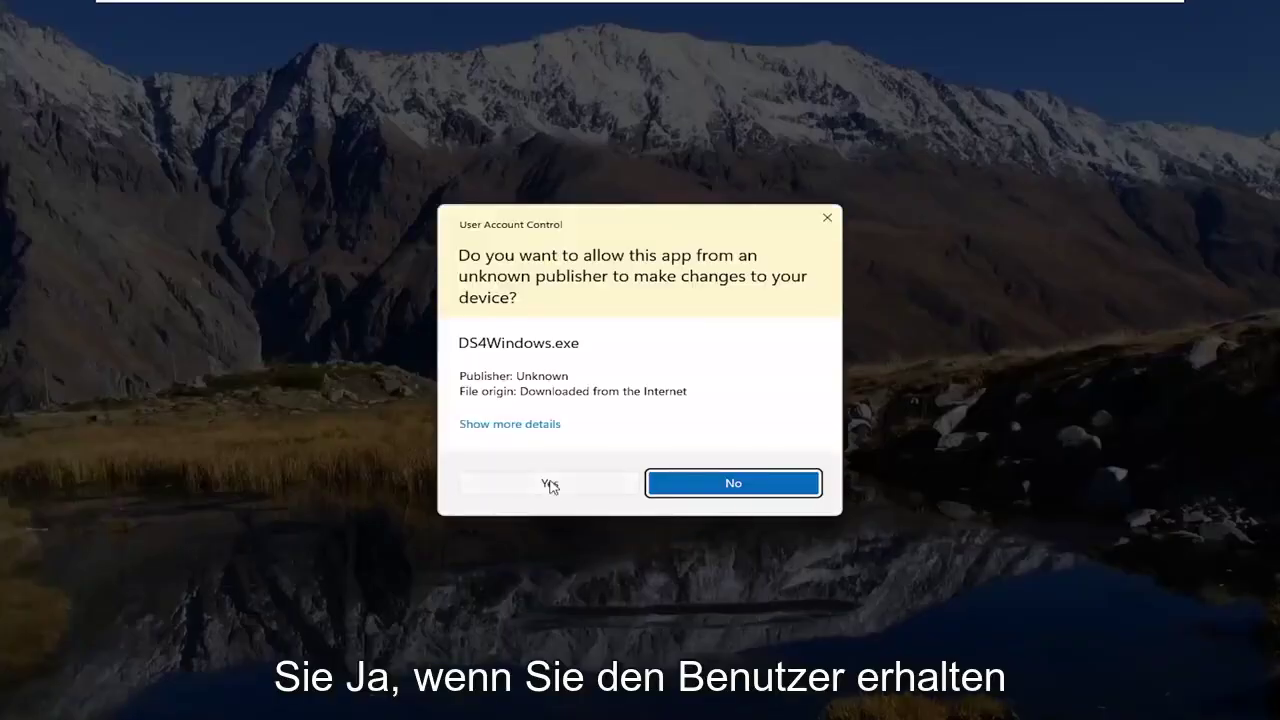
left_click(548, 490)
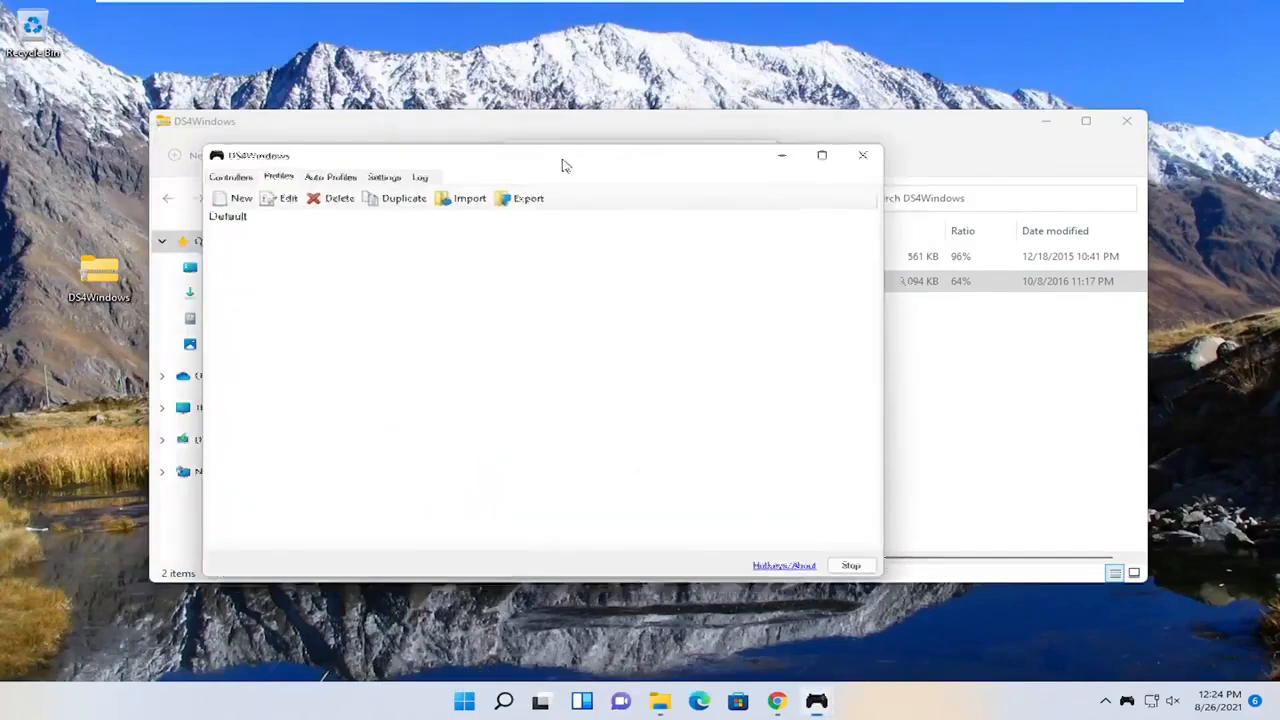
- Reposition DS4Windows and show the Controllers overview, which lists none connected
left_click_drag(505, 140, 450, 195)
left_click(308, 214)
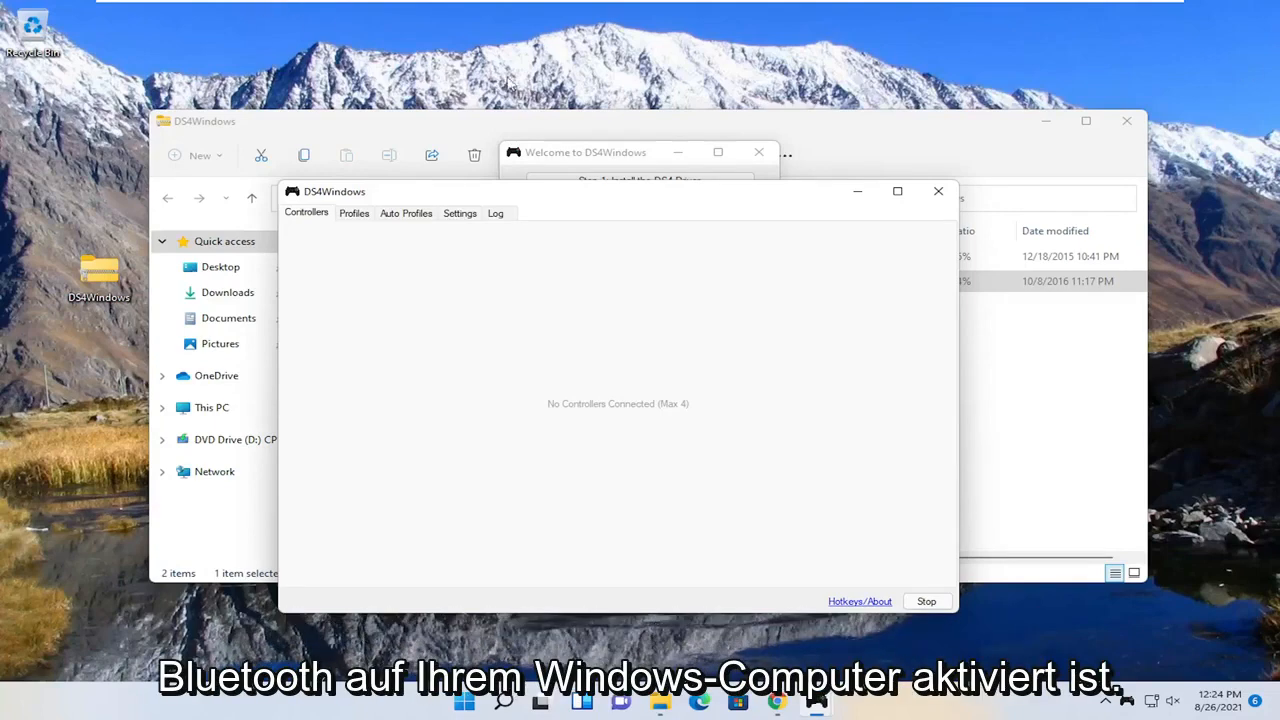
- Check that Bluetooth is on in the Bluetooth and other devices settings, then close Settings
left_click(506, 707)
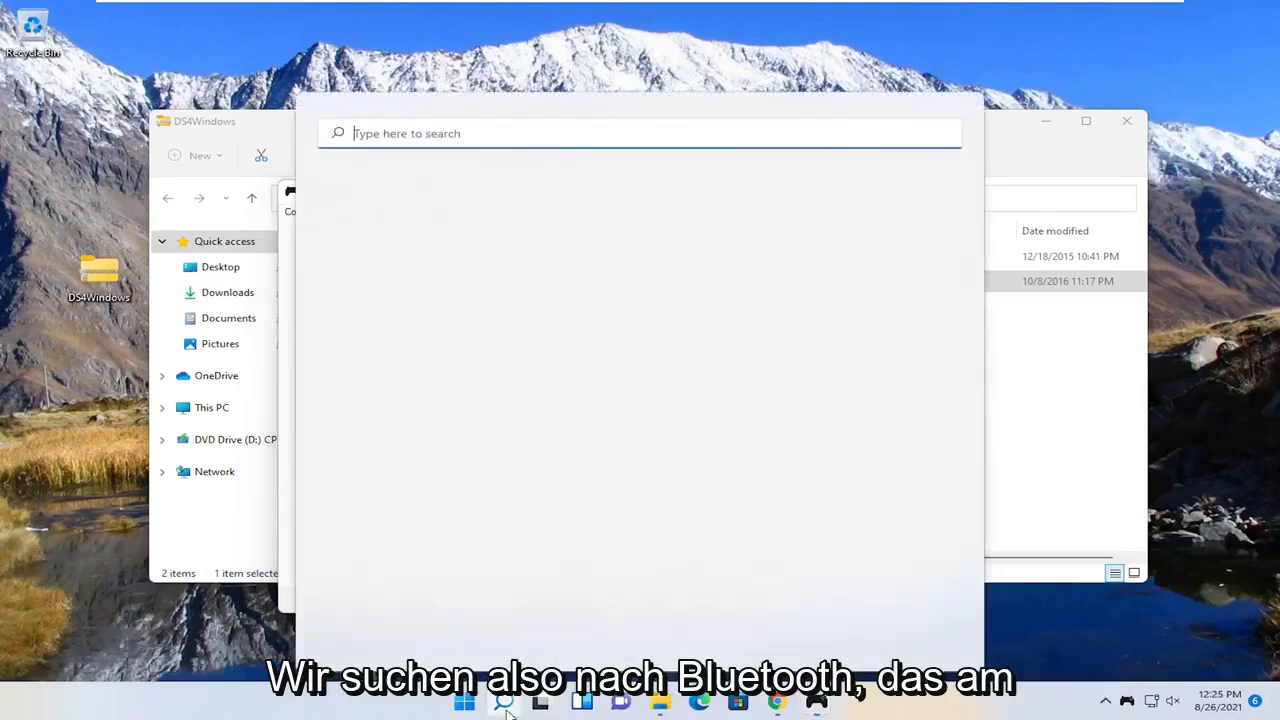
type("bluetooth")
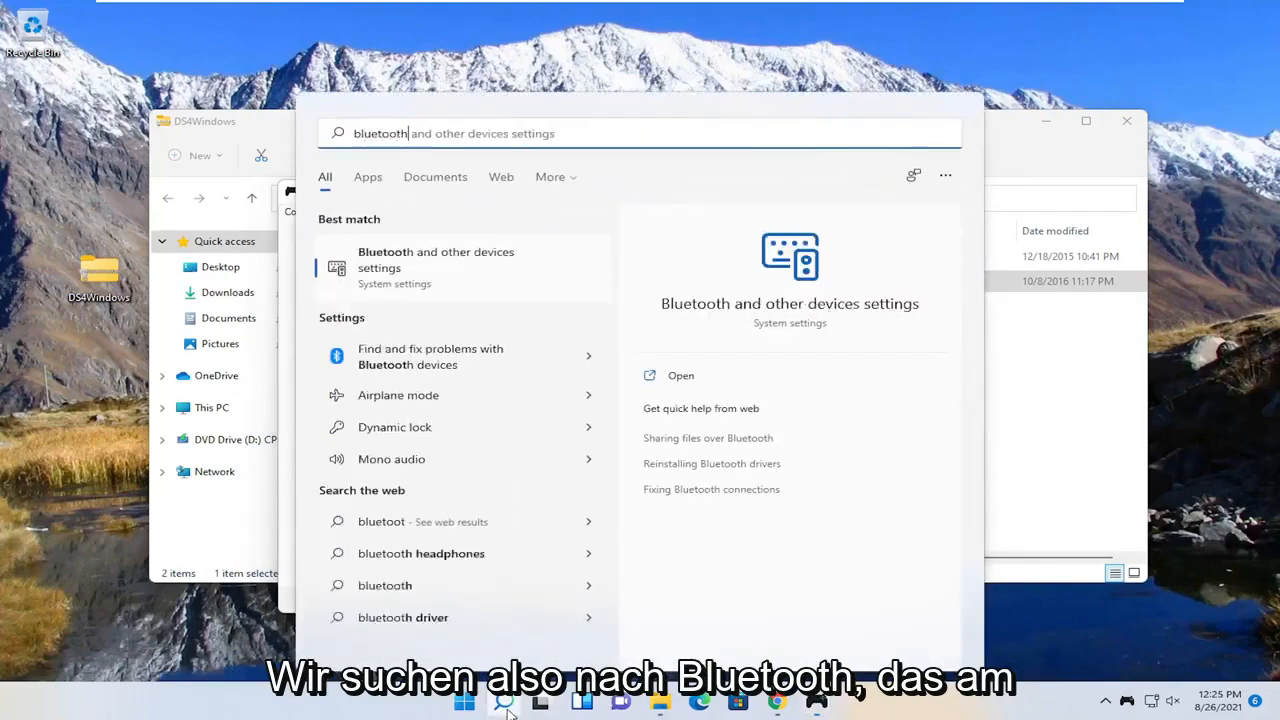
left_click(406, 273)
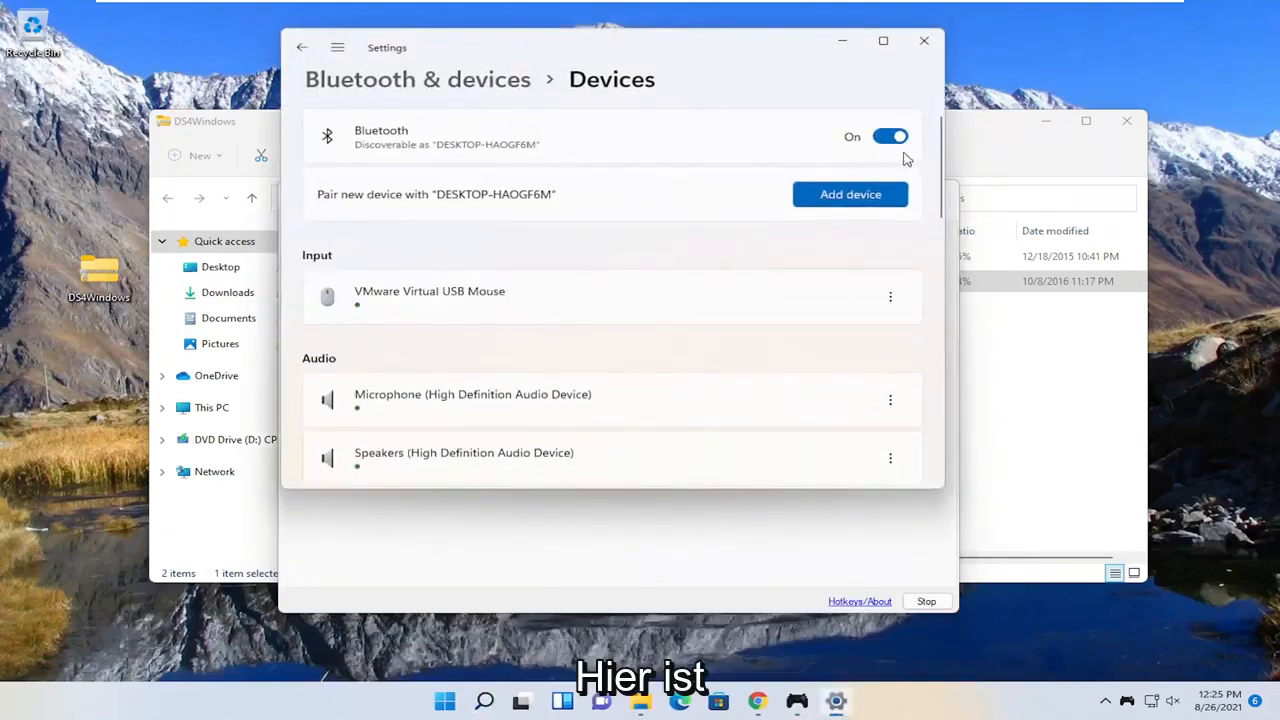
left_click(924, 41)
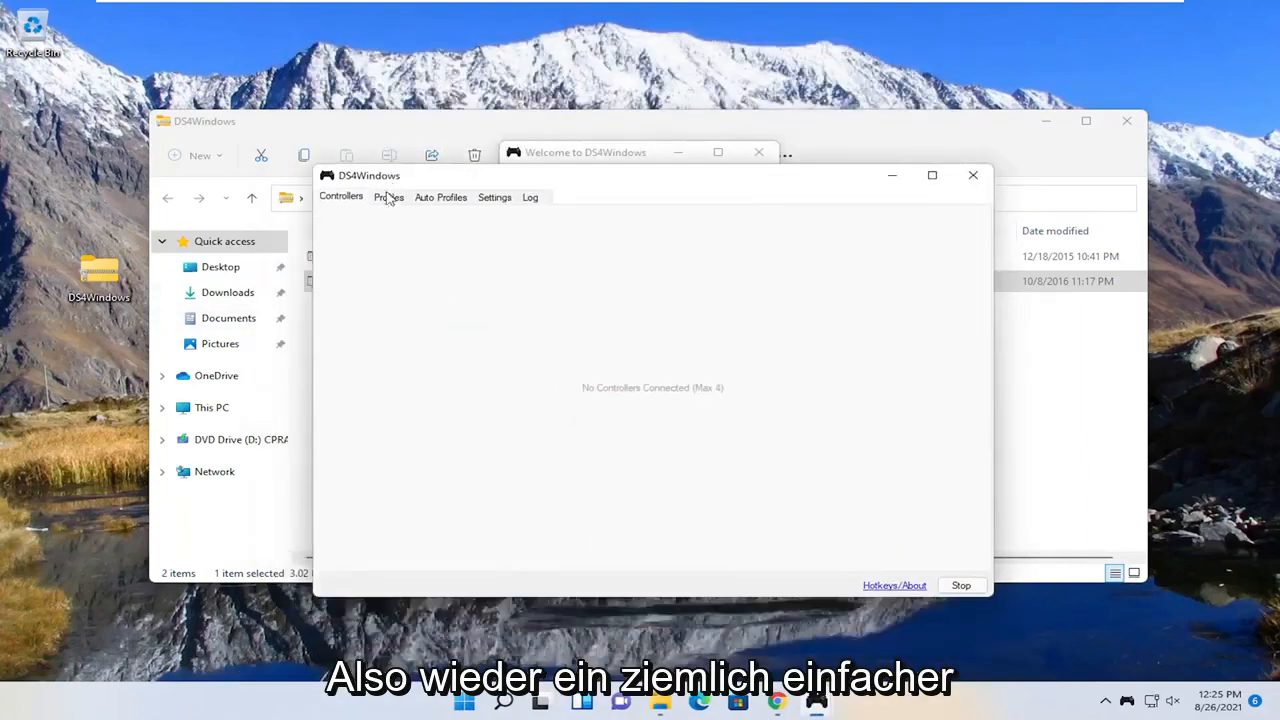
- Verify Hide DS4 Controller is checked in DS4Windows settings, then close the main window
left_click(494, 196)
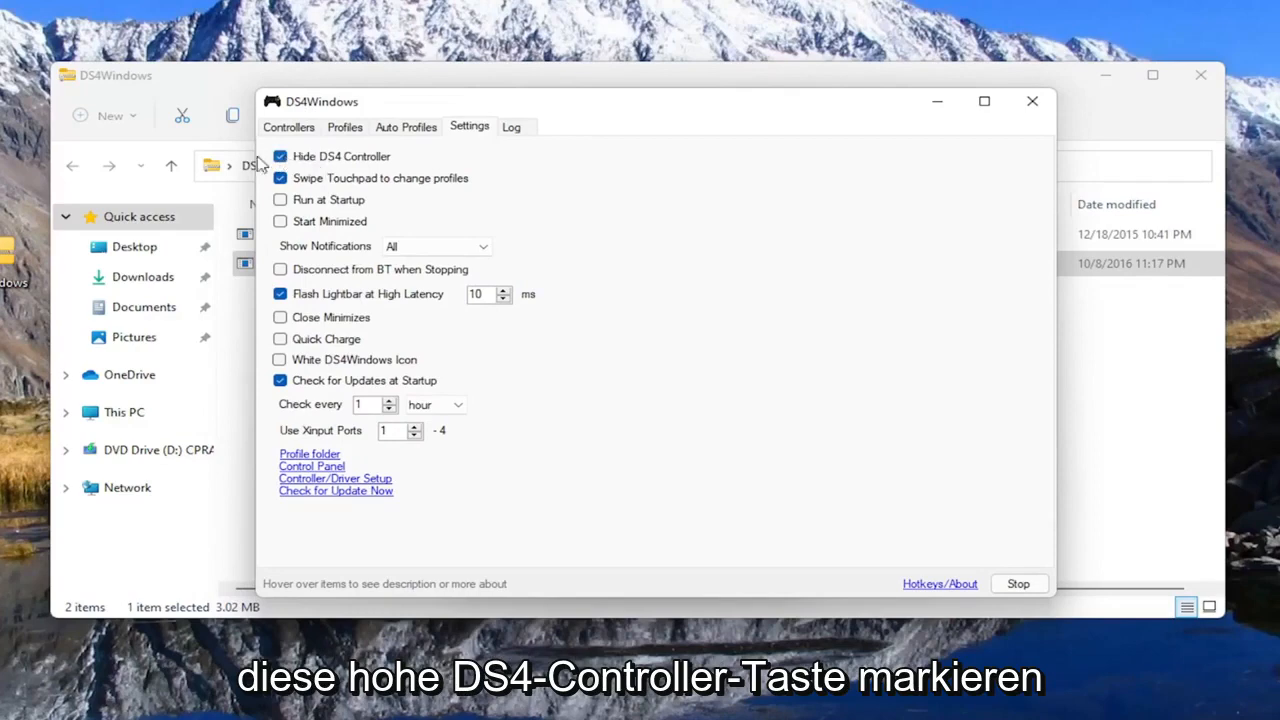
left_click(1032, 101)
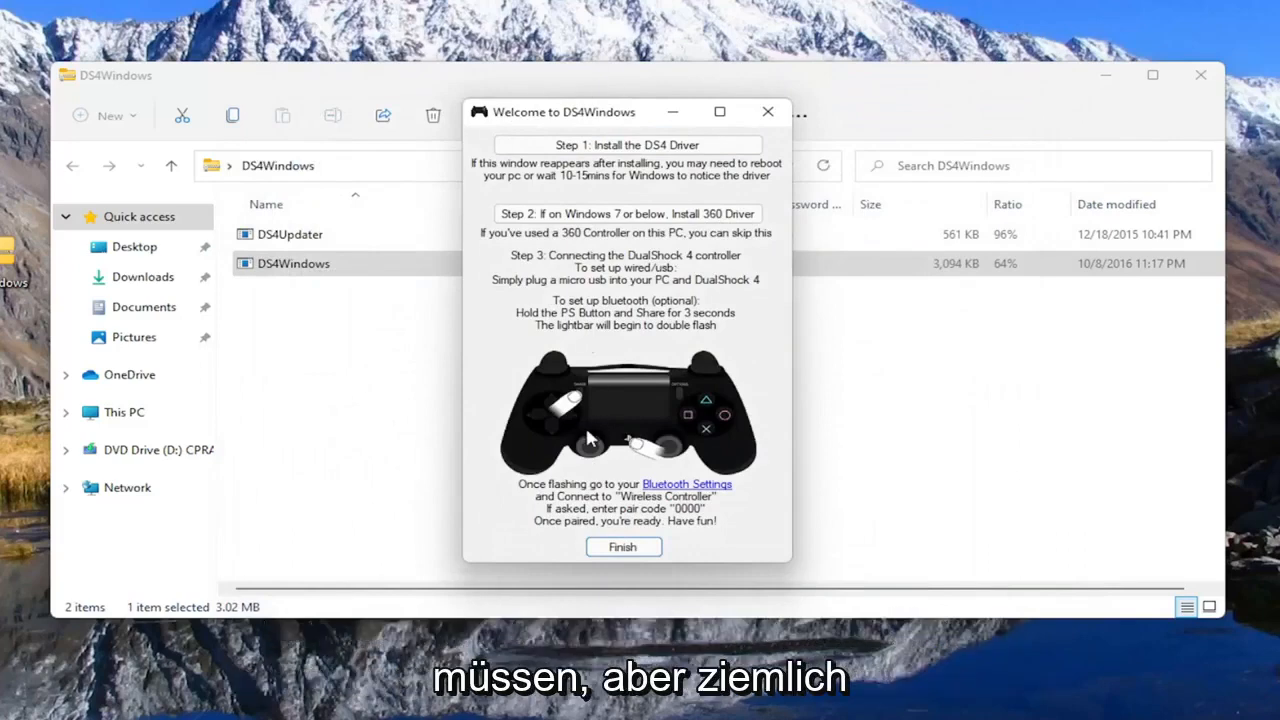
- Finish the Welcome to DS4Windows guide and close the zip's File Explorer window
left_click(620, 548)
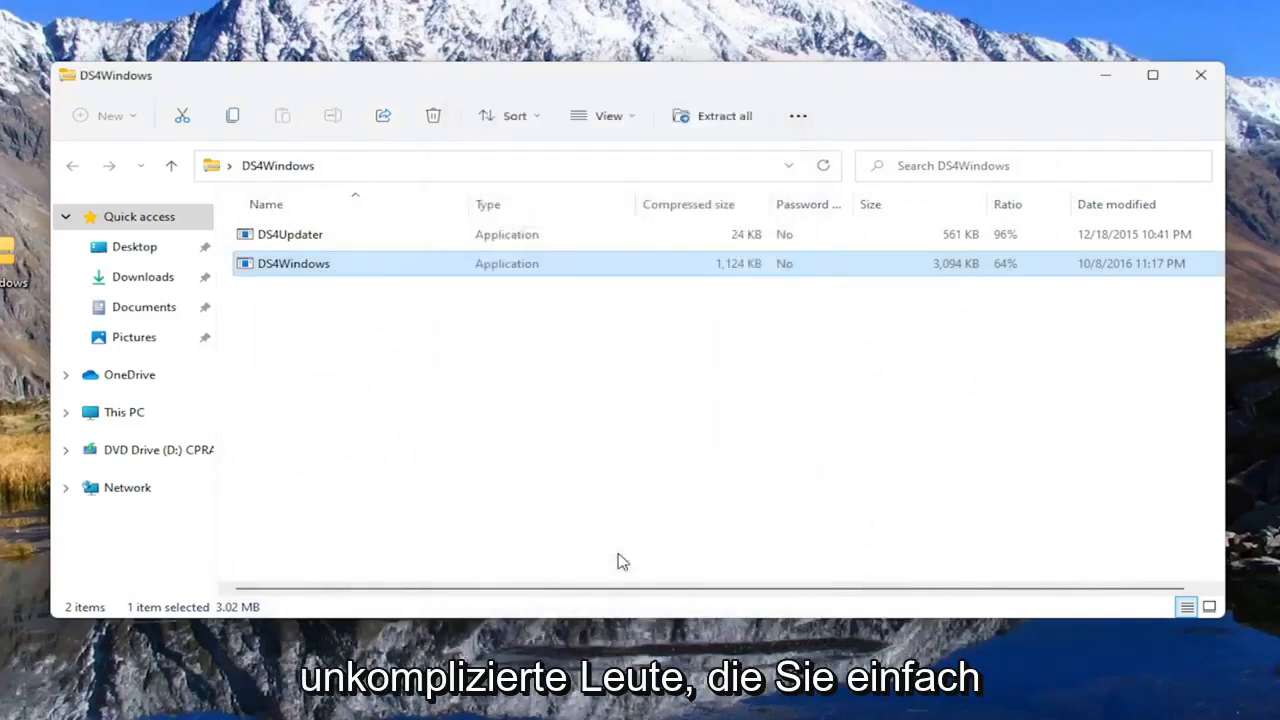
left_click(1105, 75)
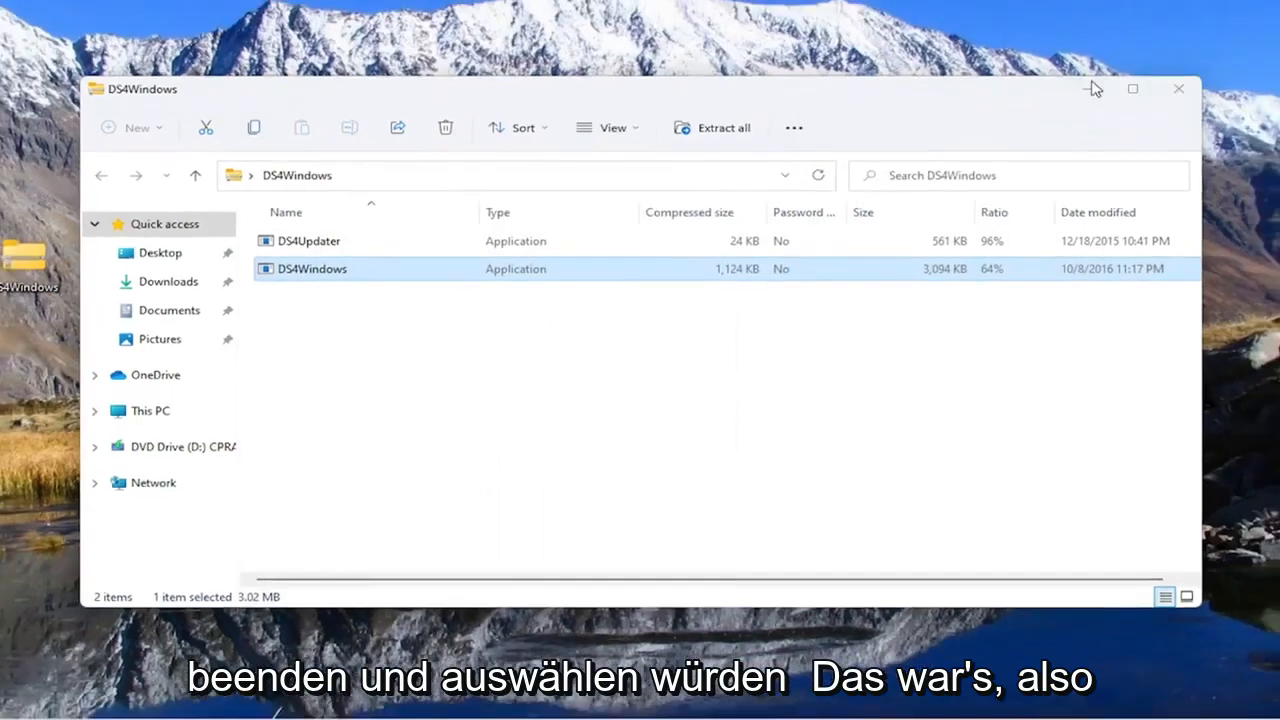